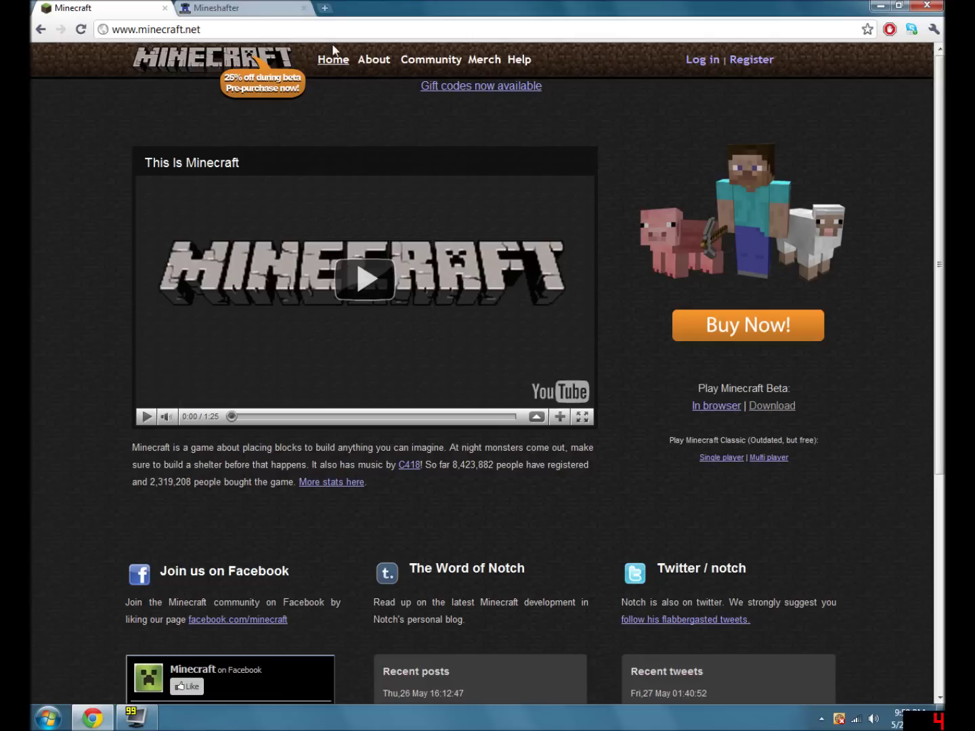
# Open the downloads page of the Mineshafter website.
pyautogui.click(249, 9)
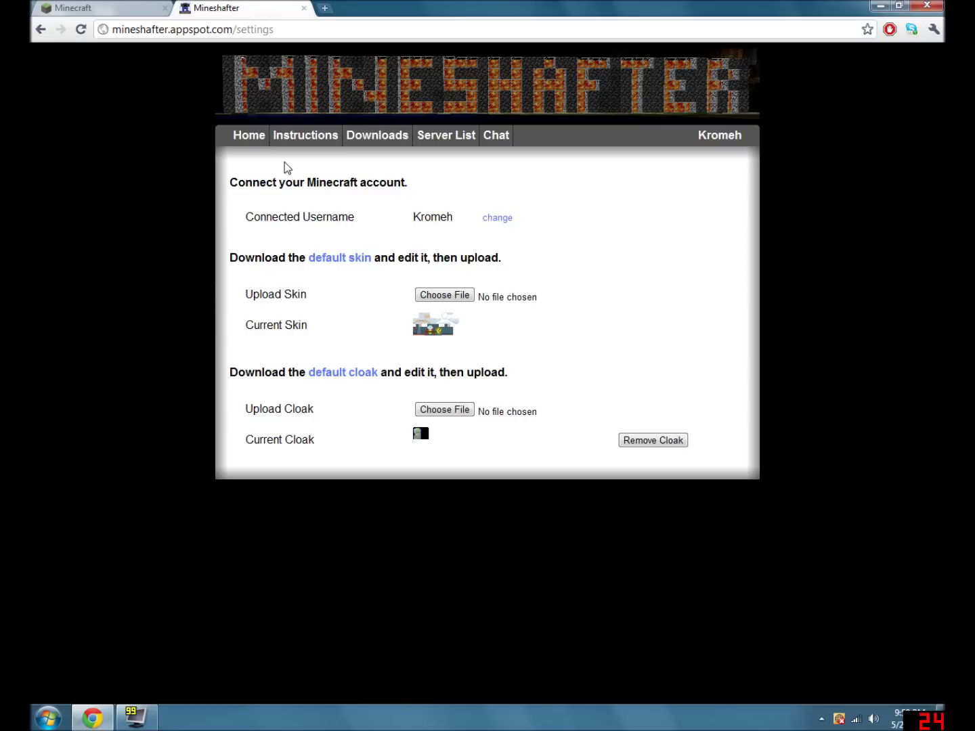
pyautogui.click(711, 157)
pyautogui.click(371, 143)
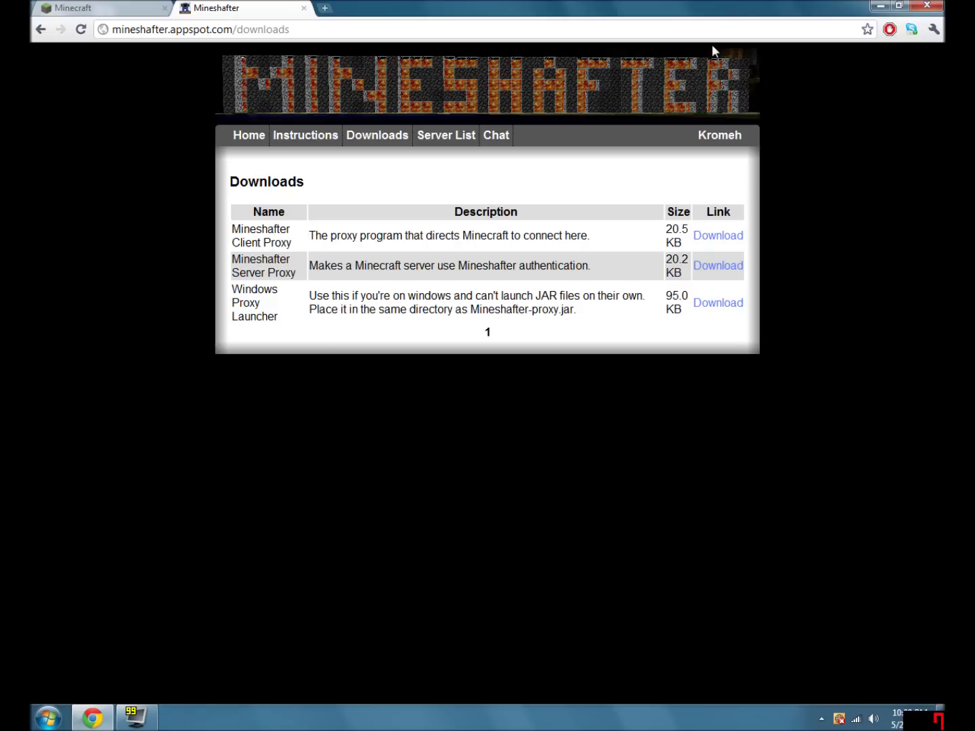
# Launch Mineshafter-proxy from the Mineshafter Client folder on the desktop.
pyautogui.click(881, 7)
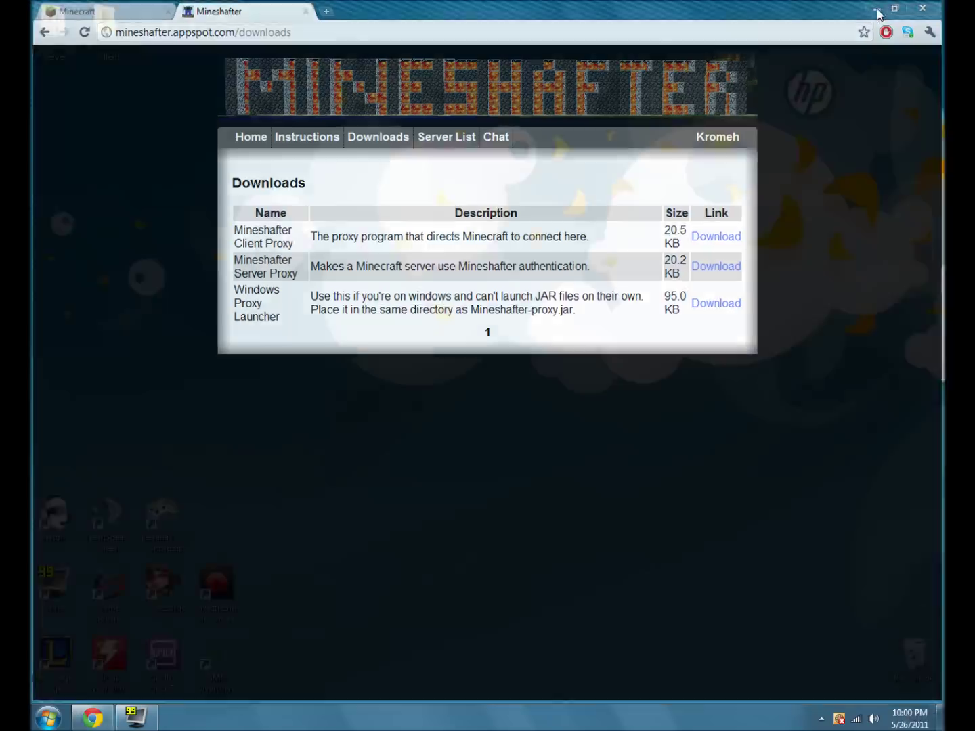
pyautogui.doubleClick(113, 58)
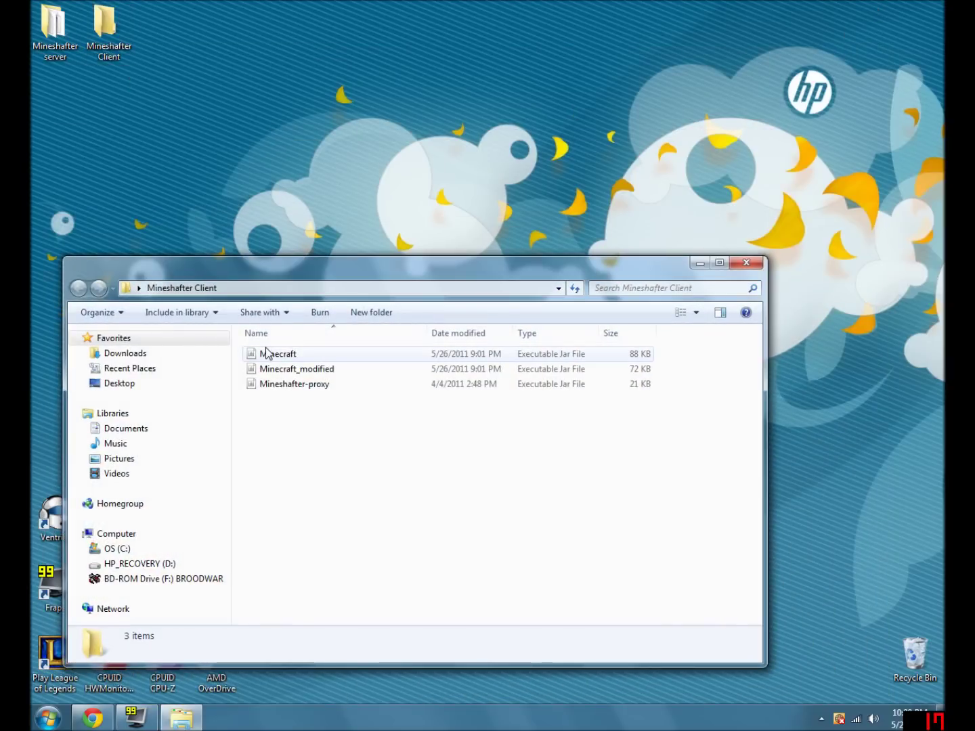
pyautogui.click(281, 384)
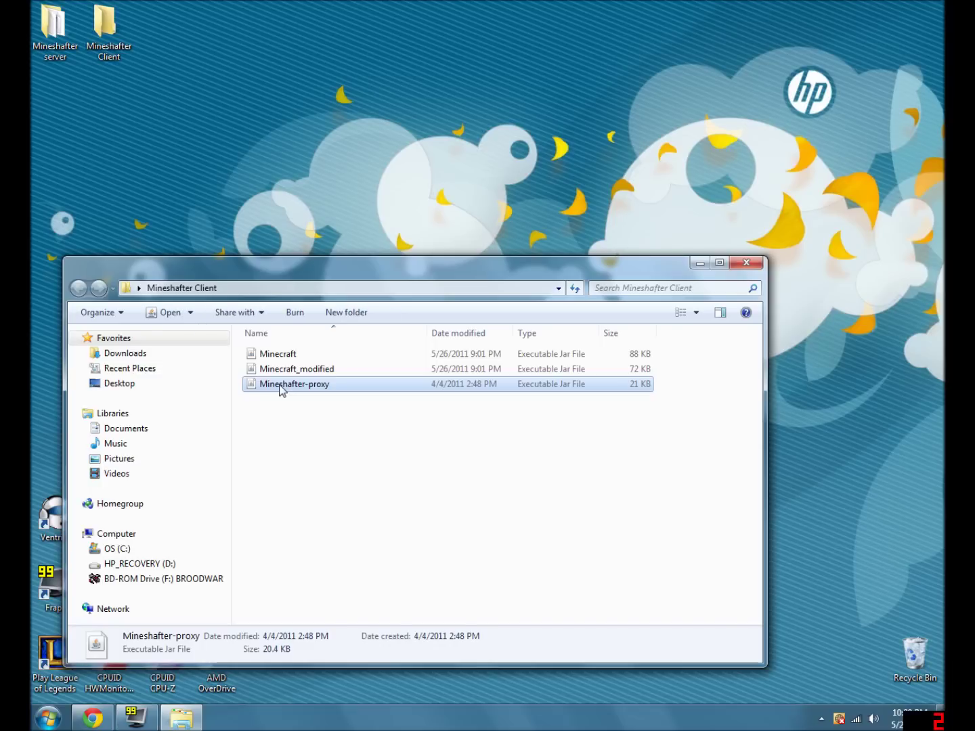
pyautogui.doubleClick(280, 384)
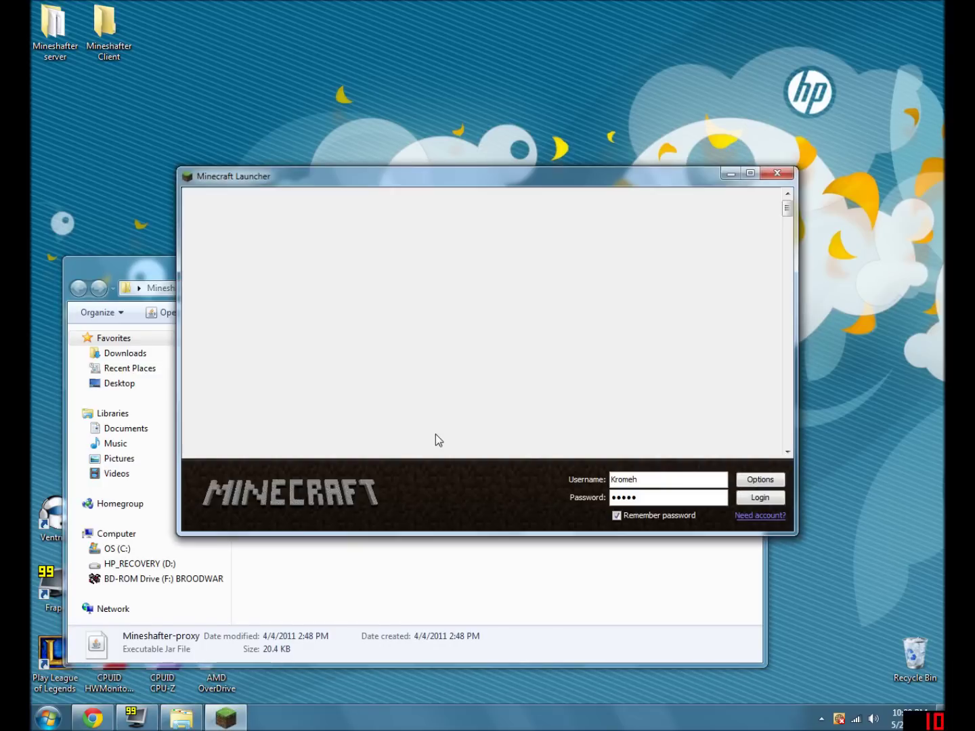
# Log in to the Minecraft launcher with the saved credentials, retrying if needed, and decline the game update.
pyautogui.click(756, 498)
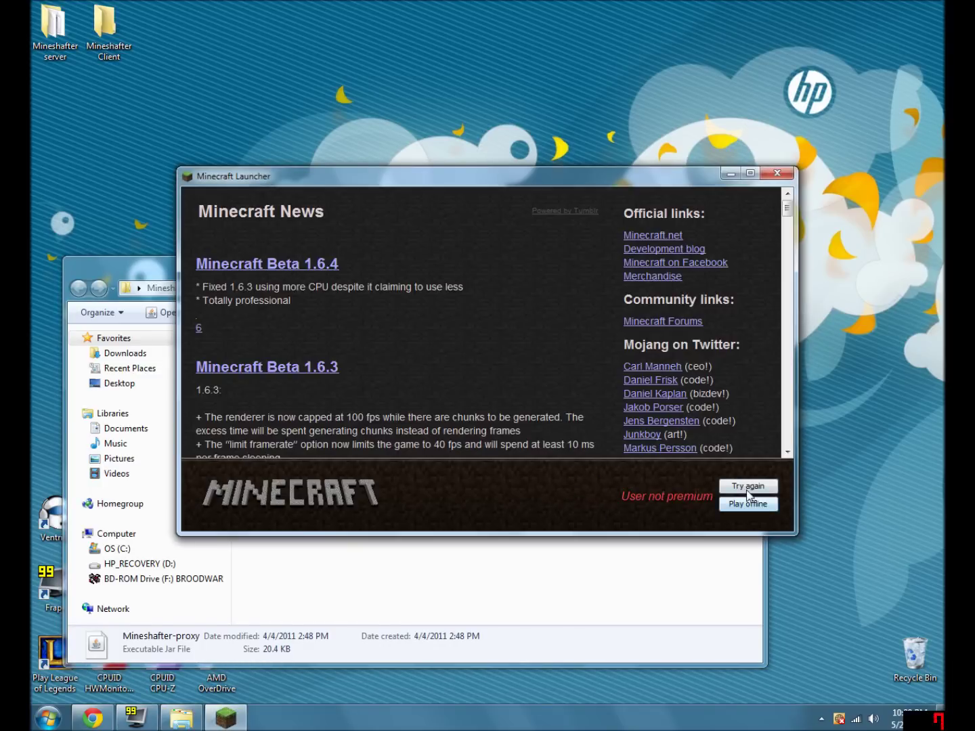
pyautogui.click(749, 486)
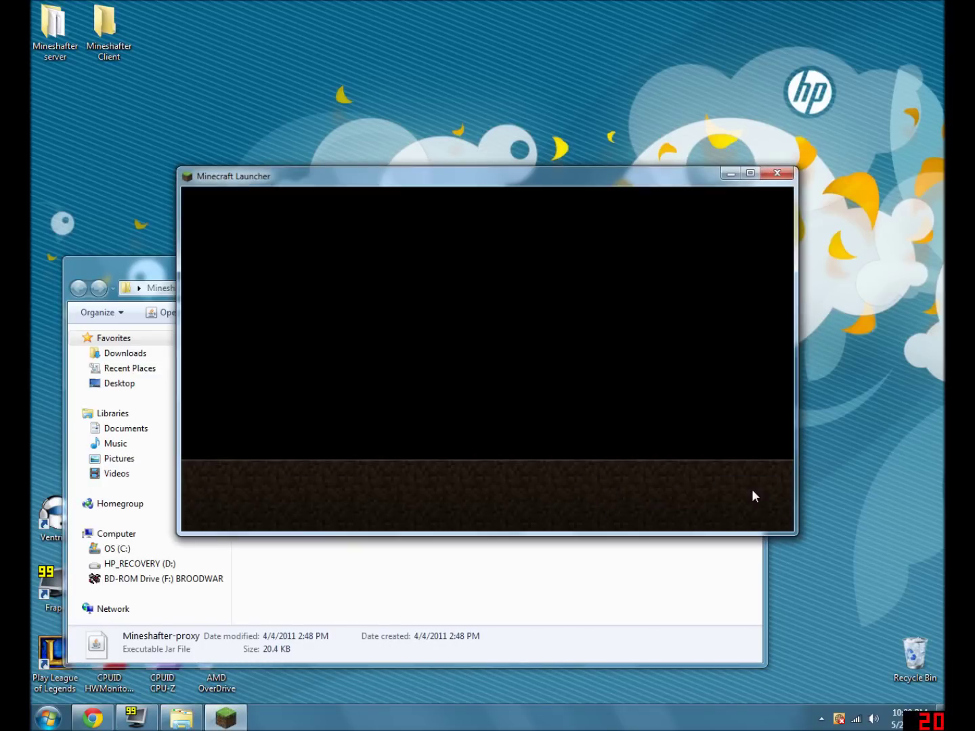
pyautogui.click(749, 499)
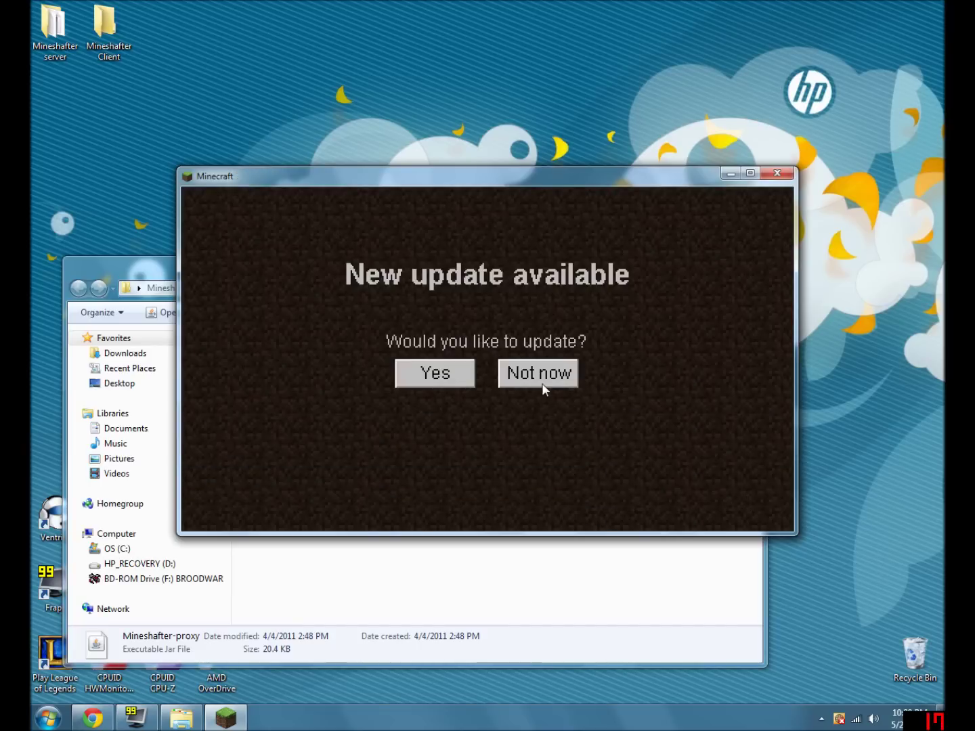
pyautogui.click(542, 381)
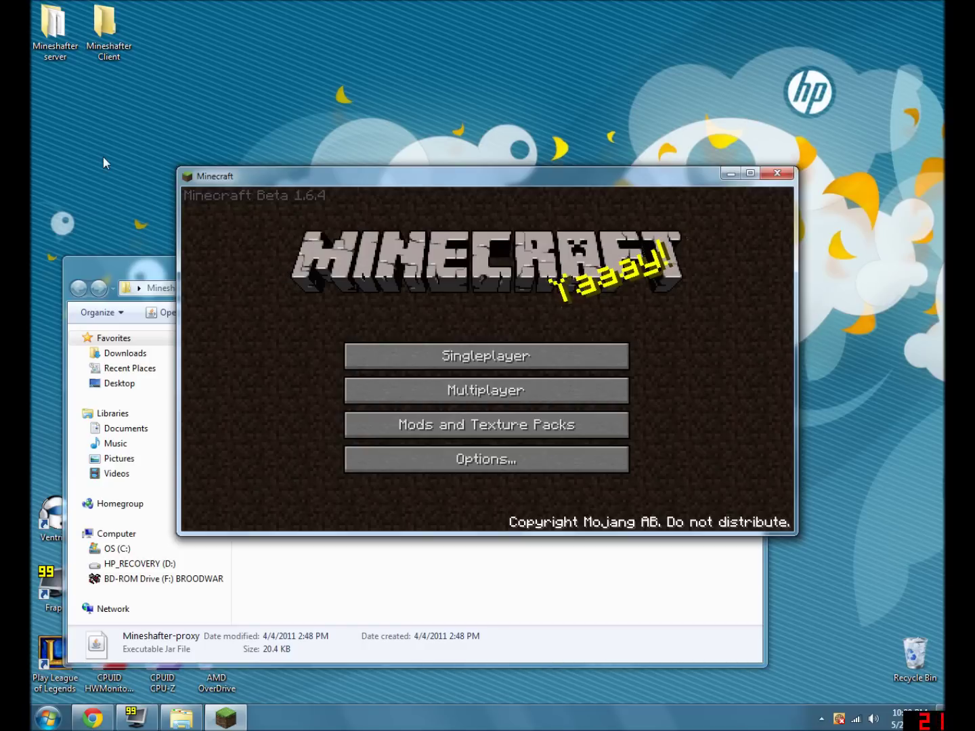
# Switch to Chrome and view the multiplayer beta server software section on the Minecraft website's download page.
pyautogui.click(93, 717)
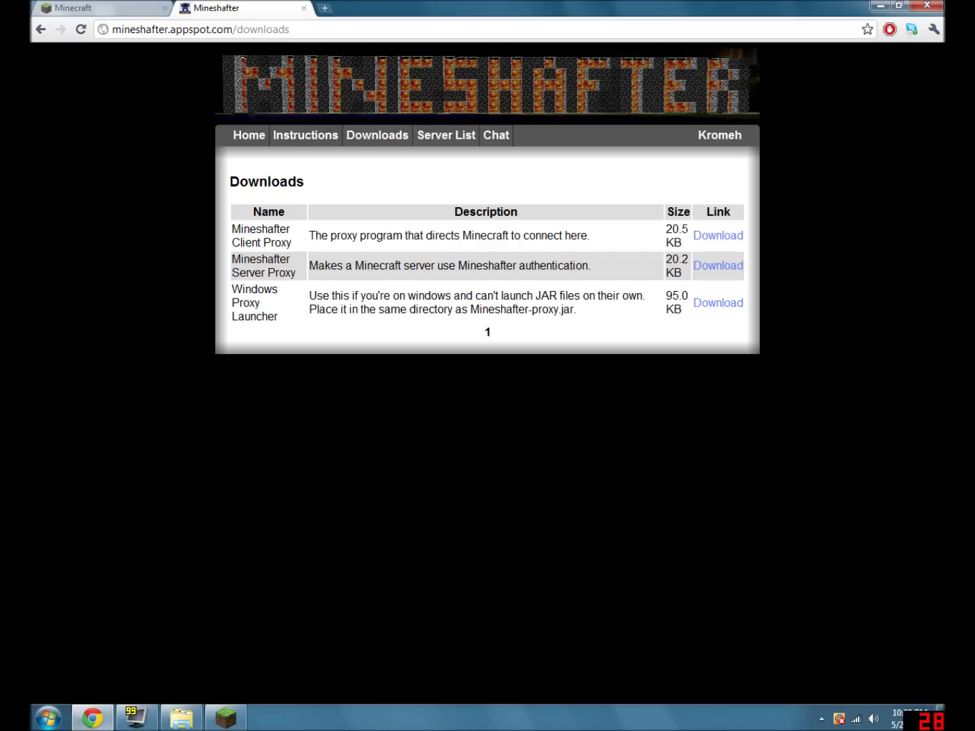
pyautogui.click(107, 9)
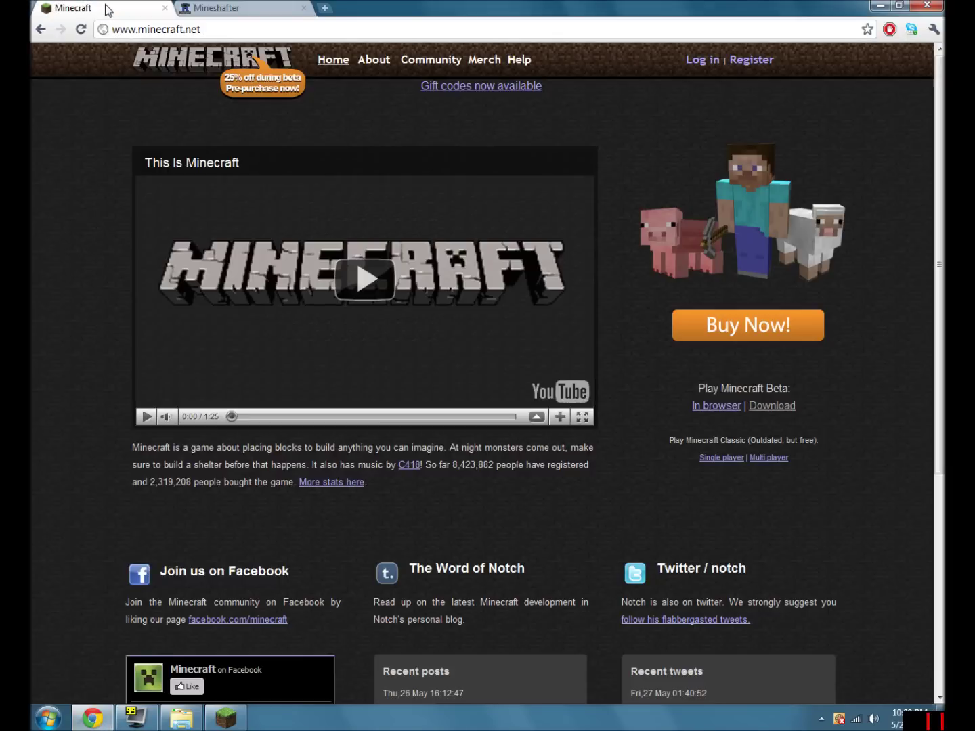
pyautogui.click(767, 410)
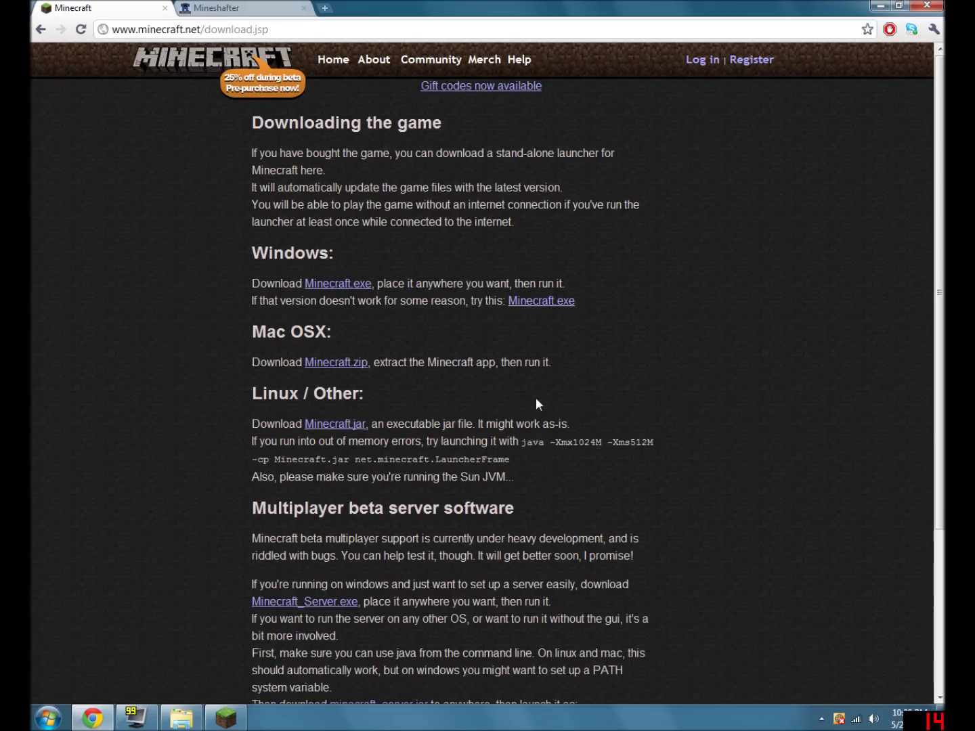
pyautogui.scroll(-4, 536, 400)
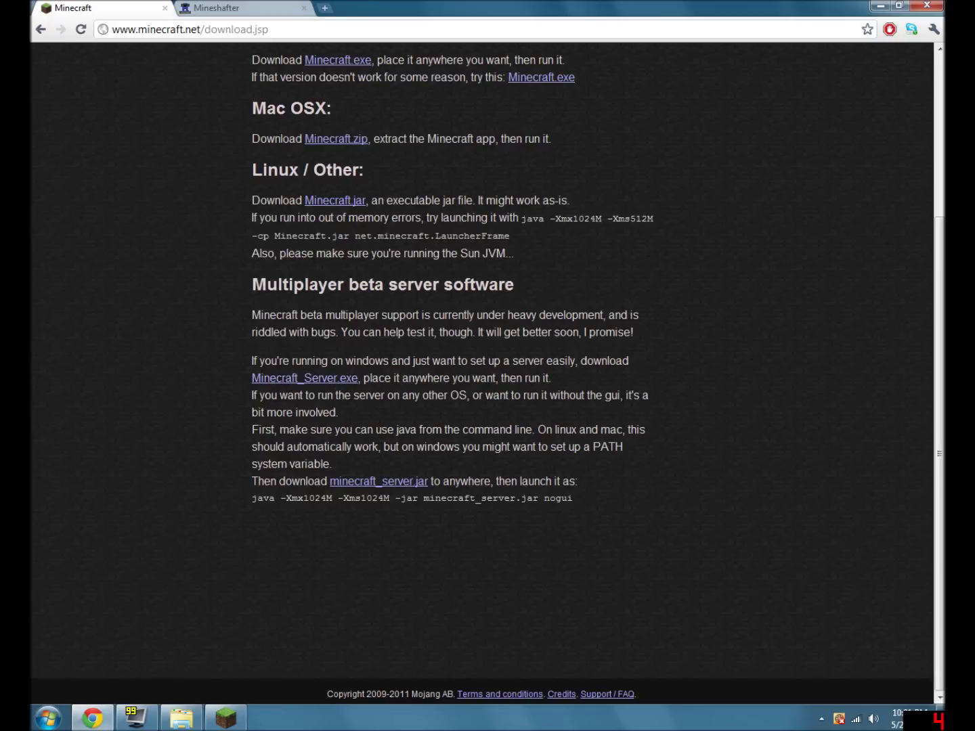
# Open the Mineshafter server folder from the Desktop and check its files against the minecraft_server.jar download on the Minecraft page.
pyautogui.click(181, 717)
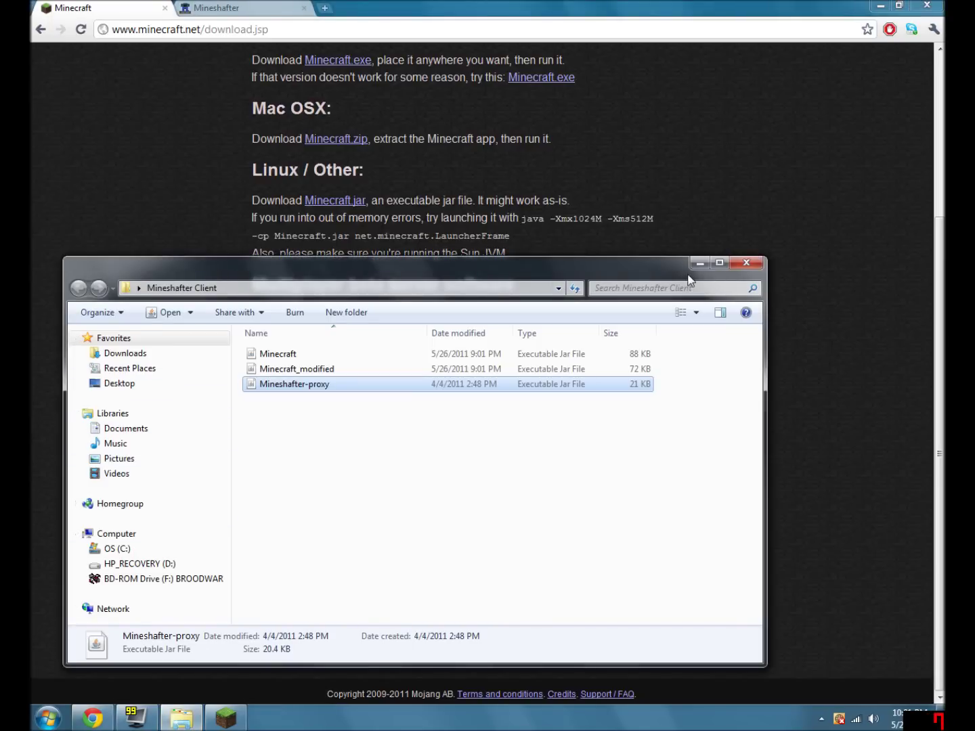
pyautogui.click(116, 383)
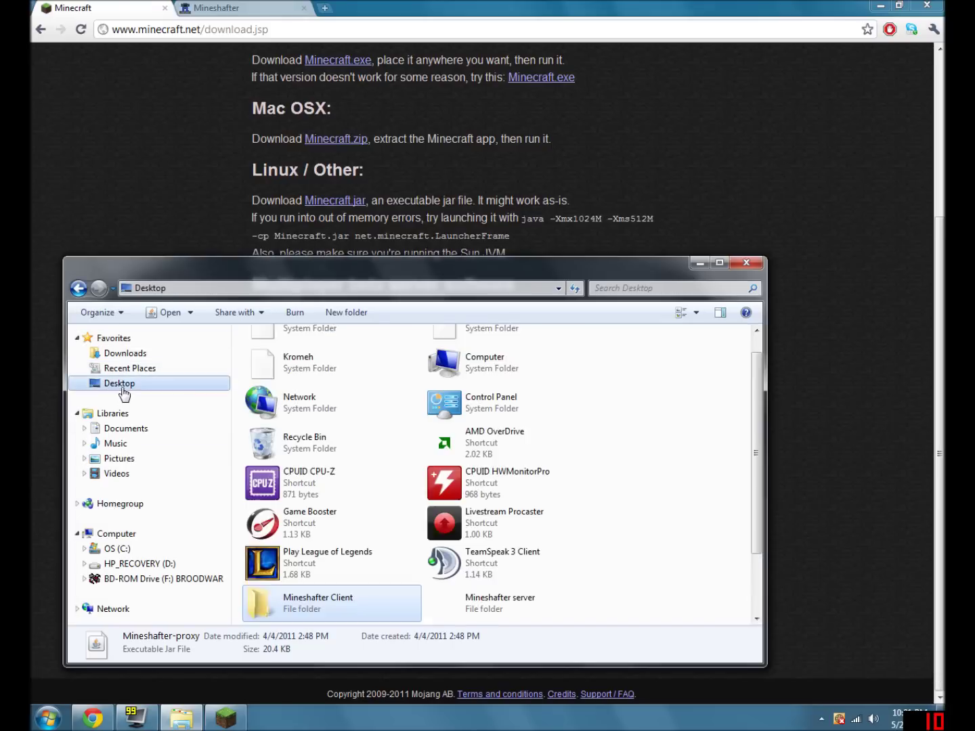
pyautogui.doubleClick(574, 597)
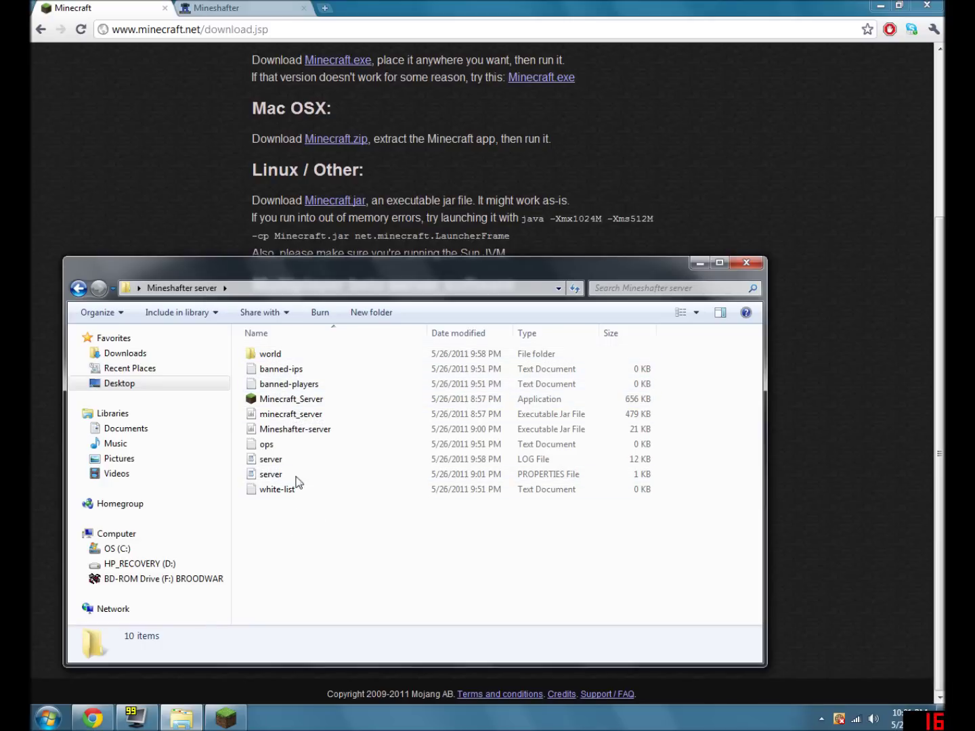
pyautogui.click(391, 243)
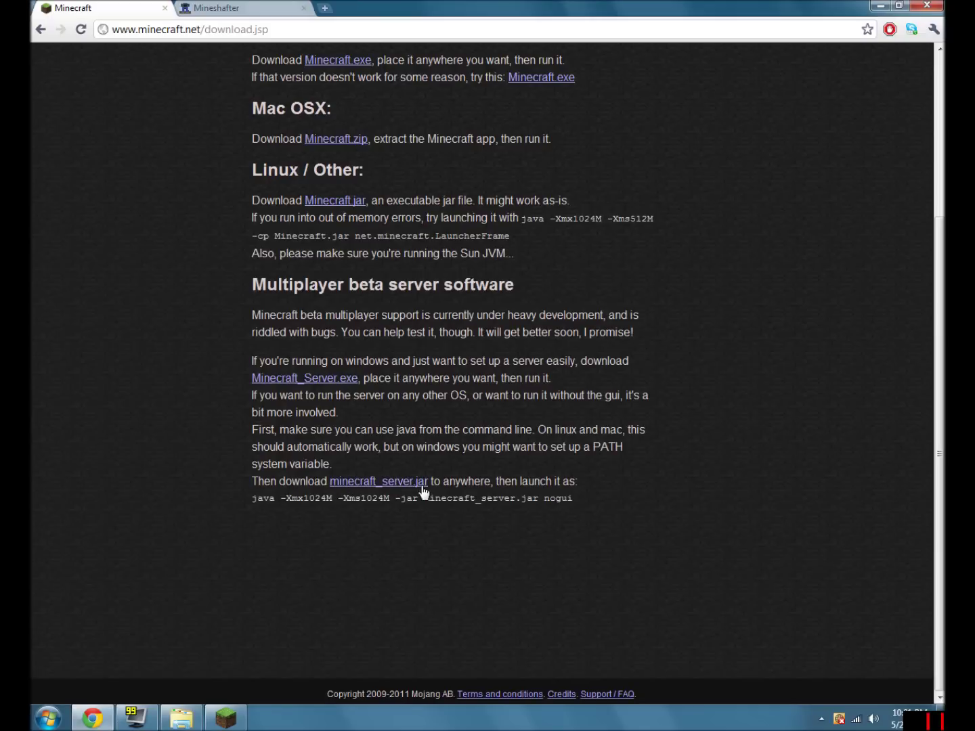
pyautogui.click(180, 718)
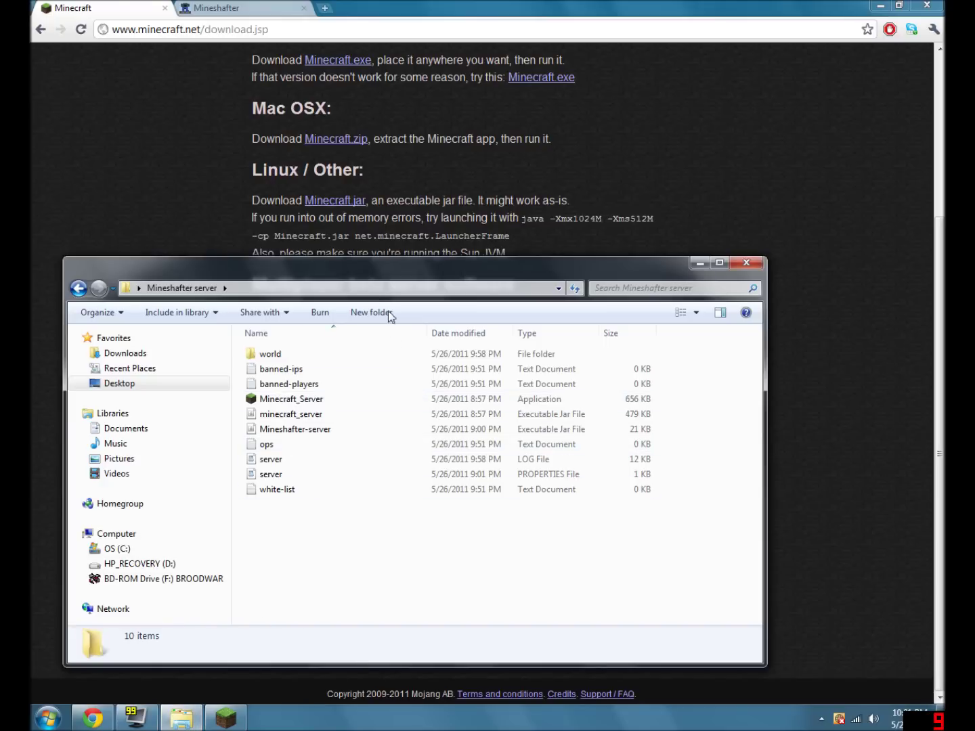
# Examine the Mineshafter Server Proxy entry on the Mineshafter downloads page.
pyautogui.click(235, 9)
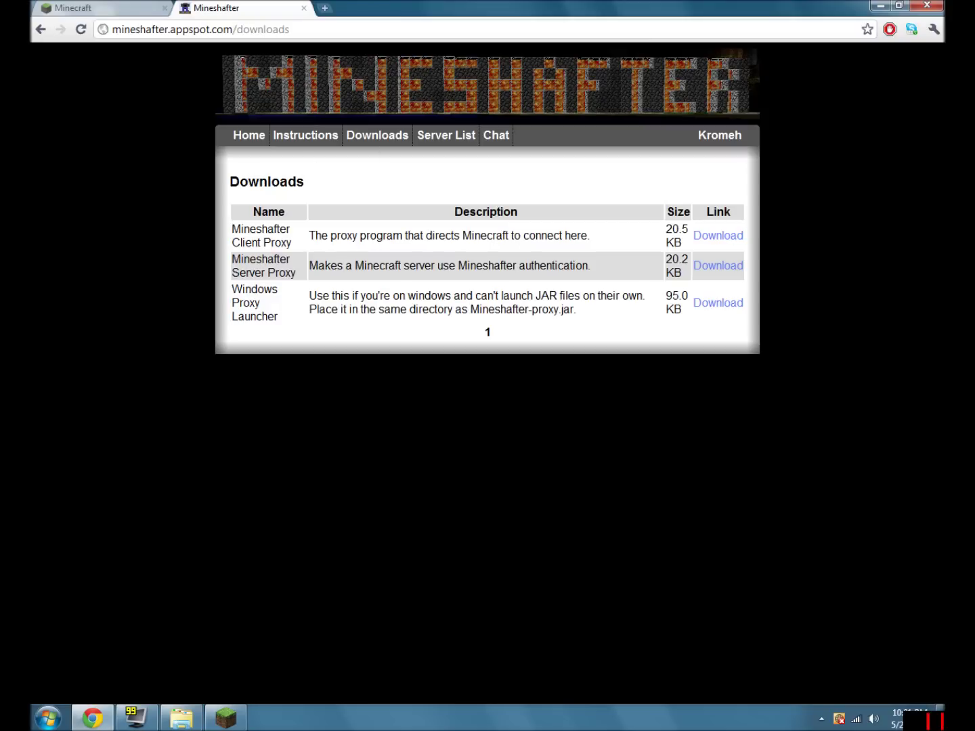
pyautogui.moveTo(231, 259); pyautogui.dragTo(424, 265)
pyautogui.click(435, 277)
# Start the Minecraft server by running Mineshafter-server from the Mineshafter server folder.
pyautogui.click(191, 712)
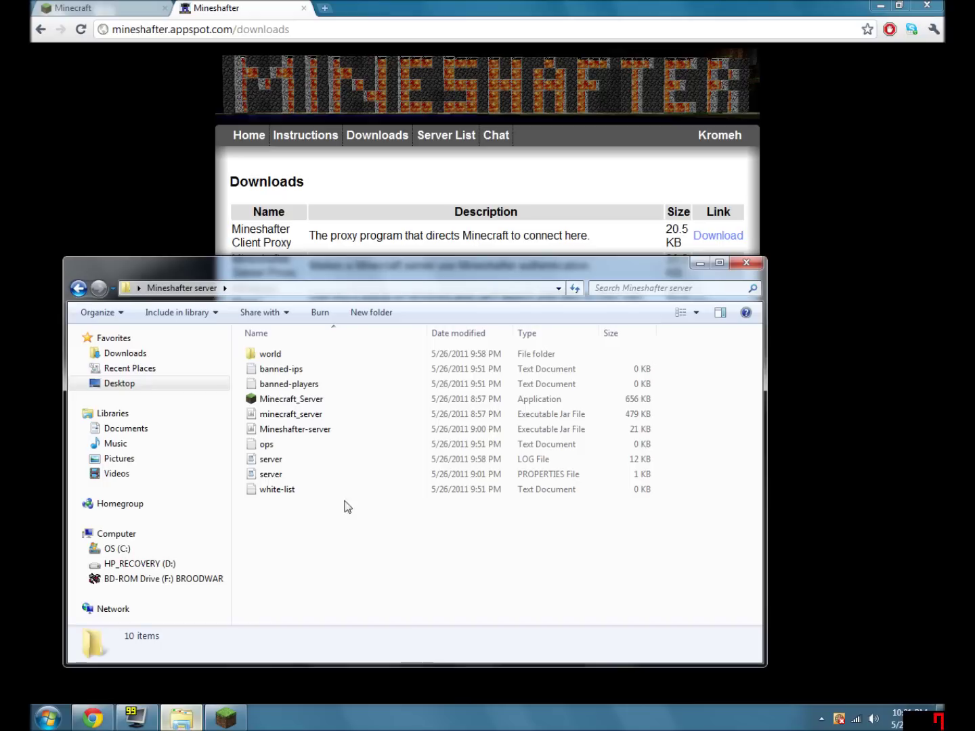
pyautogui.click(293, 430)
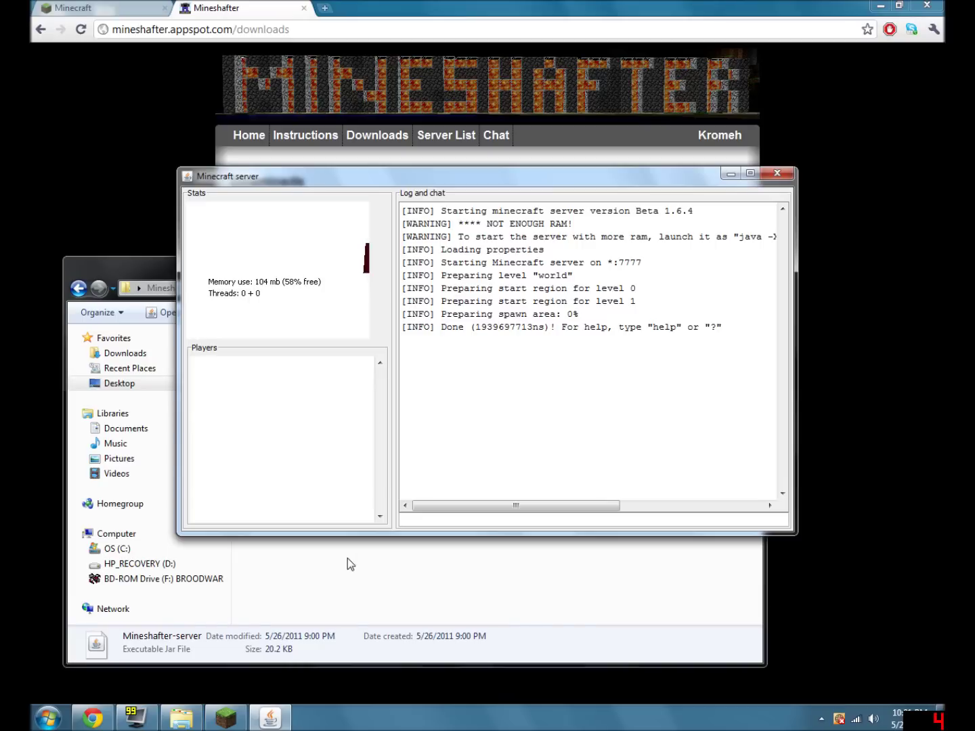
# Switch to the Minecraft game and connect to the multiplayer server at the already entered address on port 7777.
pyautogui.click(226, 717)
pyautogui.click(516, 390)
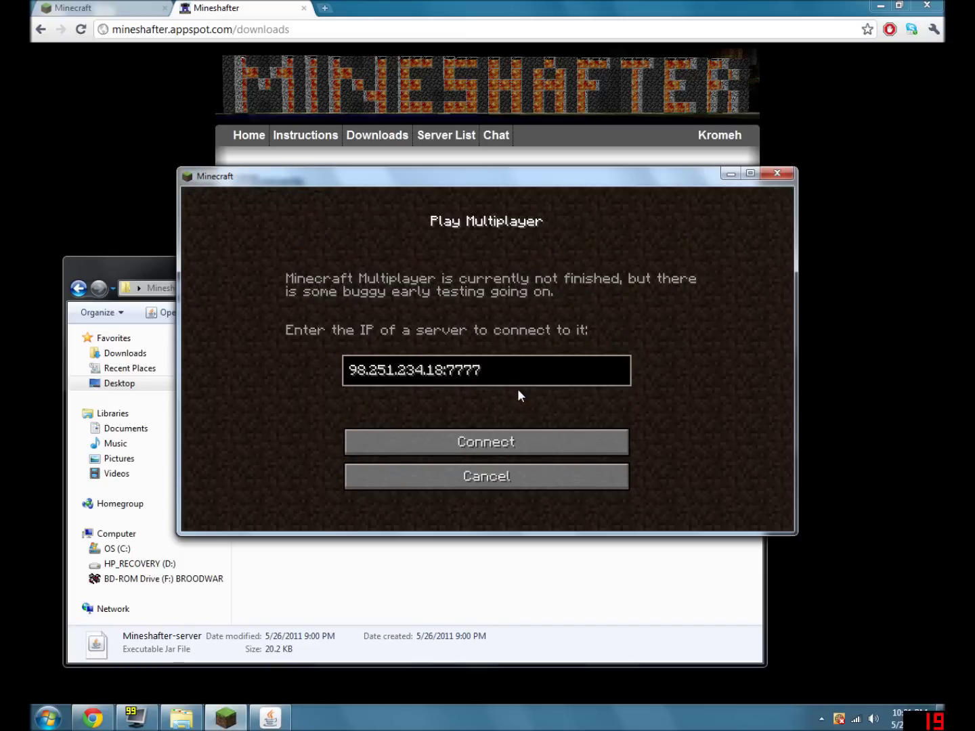
pyautogui.click(459, 442)
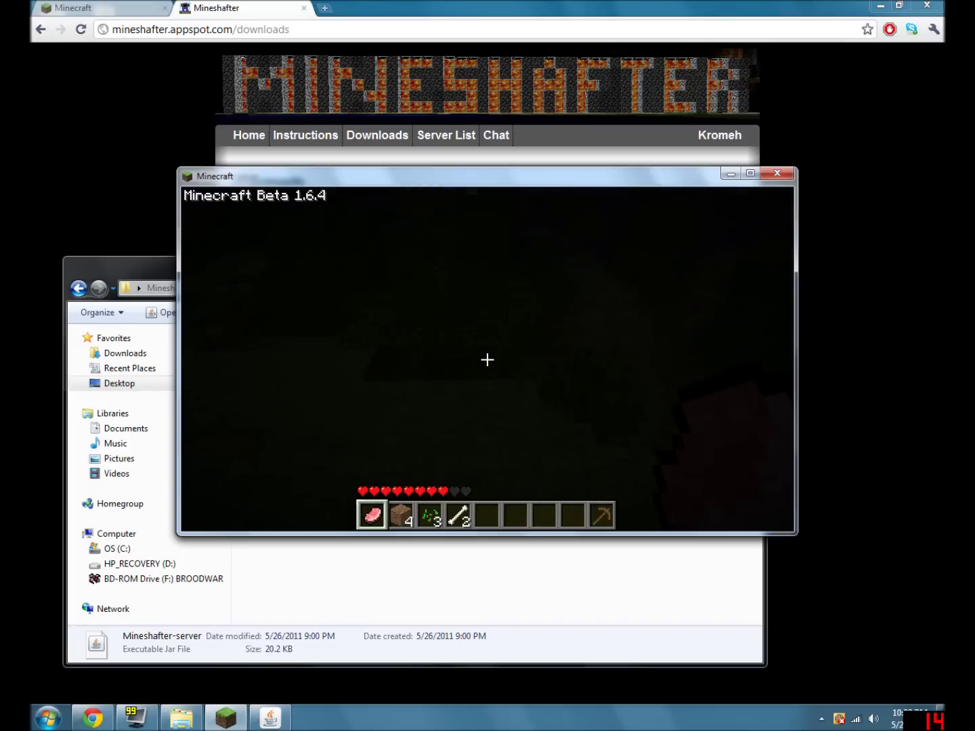
# Set the render distance to Far in the game's video settings and return to the game.
pyautogui.press('Escape')
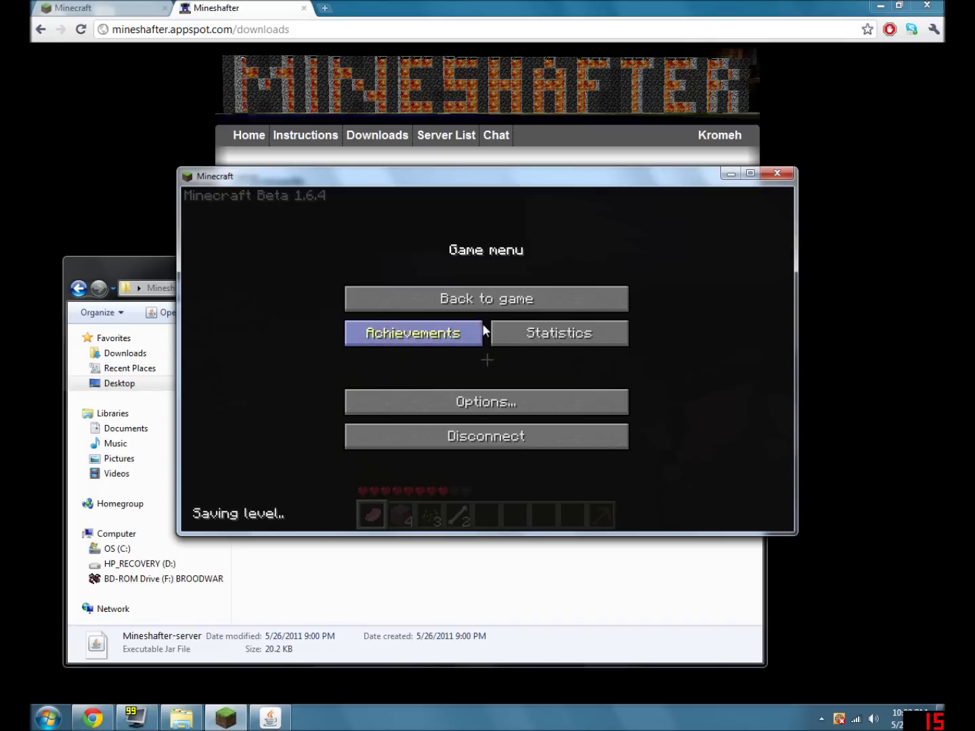
pyautogui.click(487, 396)
pyautogui.click(457, 410)
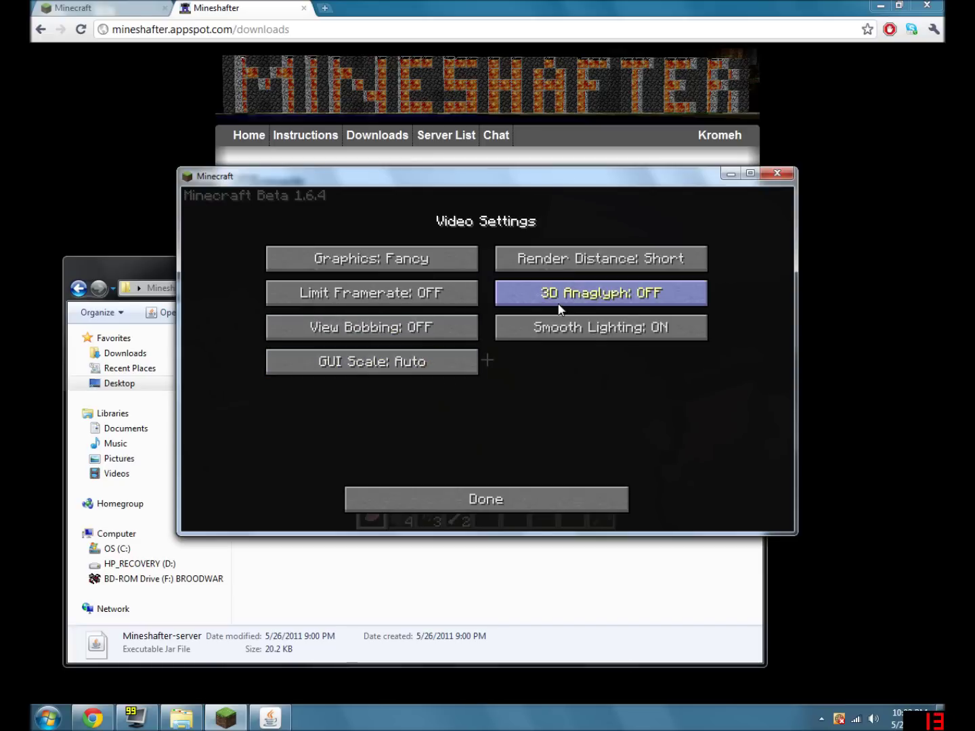
pyautogui.click(524, 264)
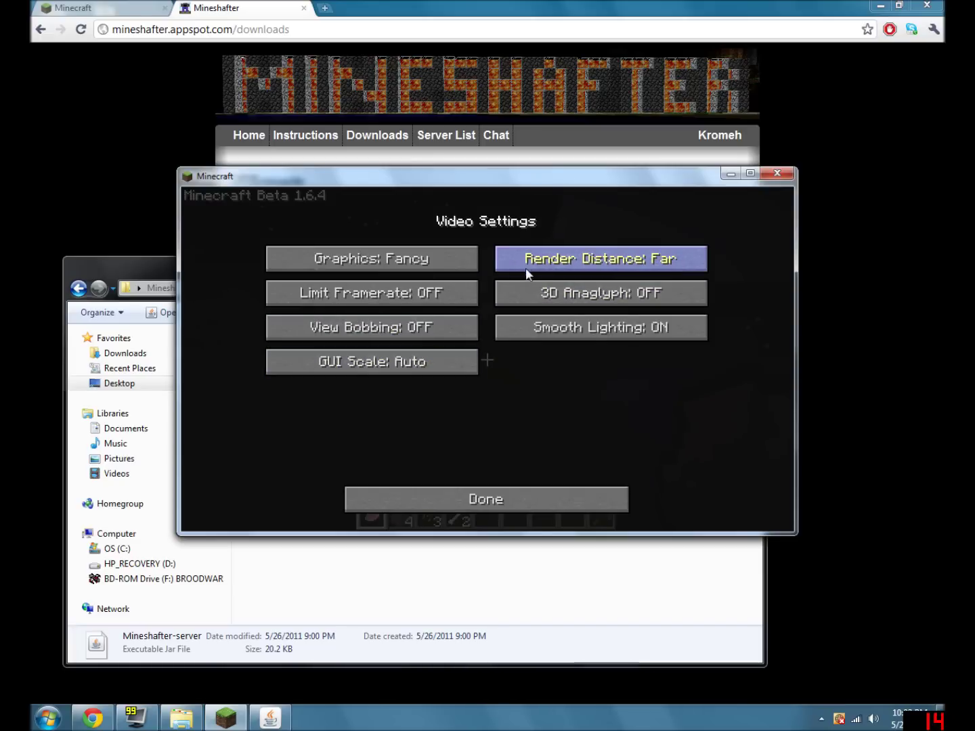
pyautogui.press('Escape')
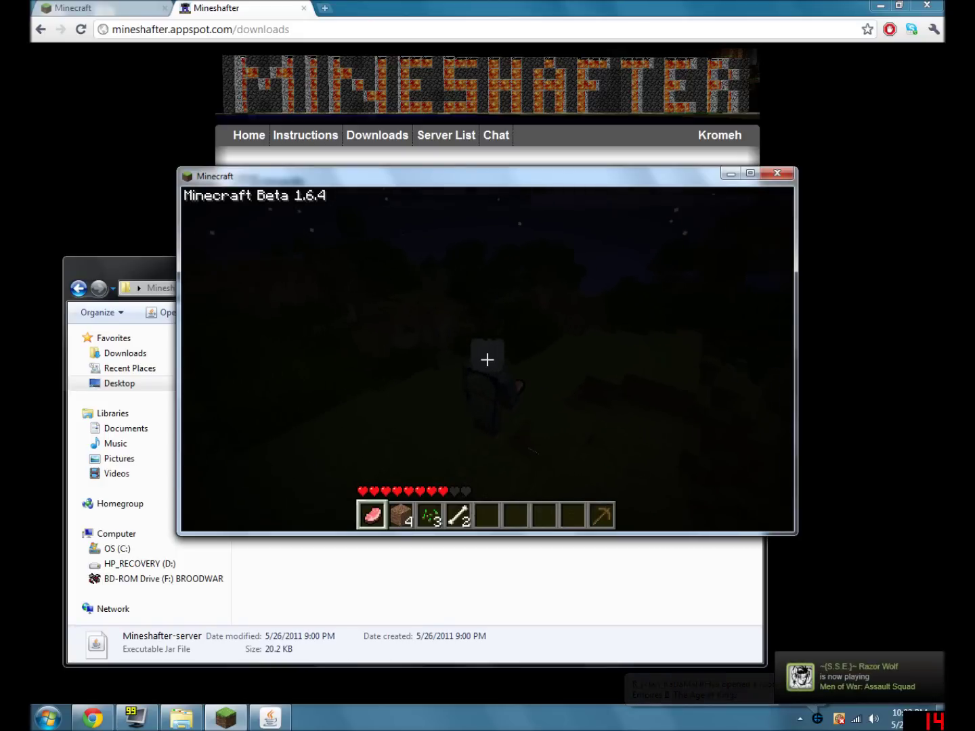
# Hide and restore the in-game HUD, and disconnect from the multiplayer server.
pyautogui.press('F1')
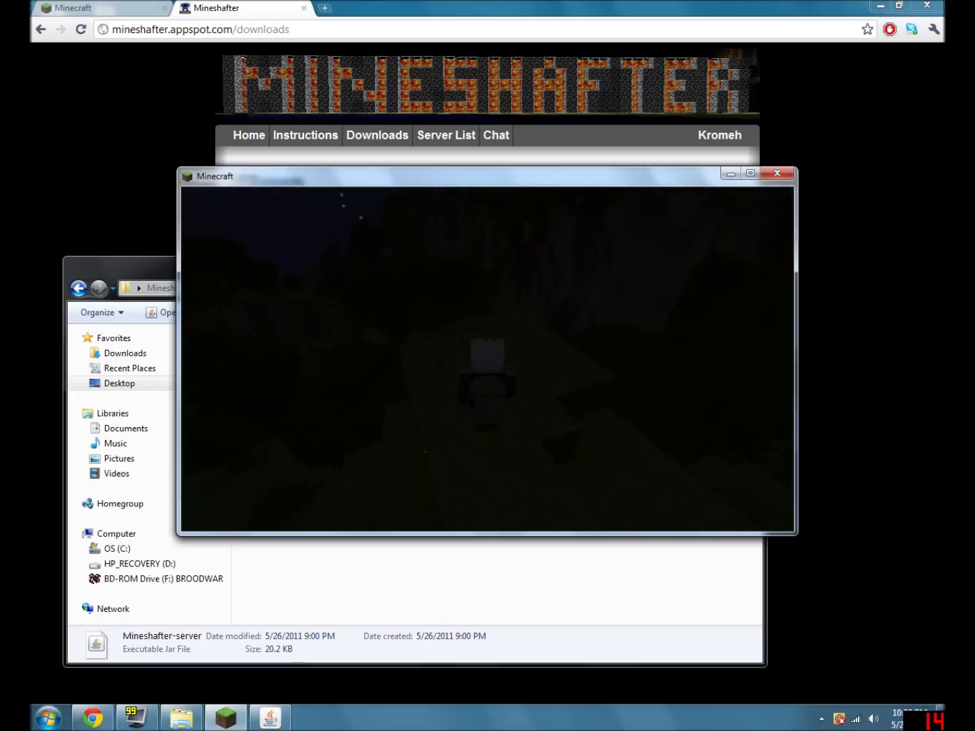
pyautogui.press('F1')
pyautogui.press('Escape')
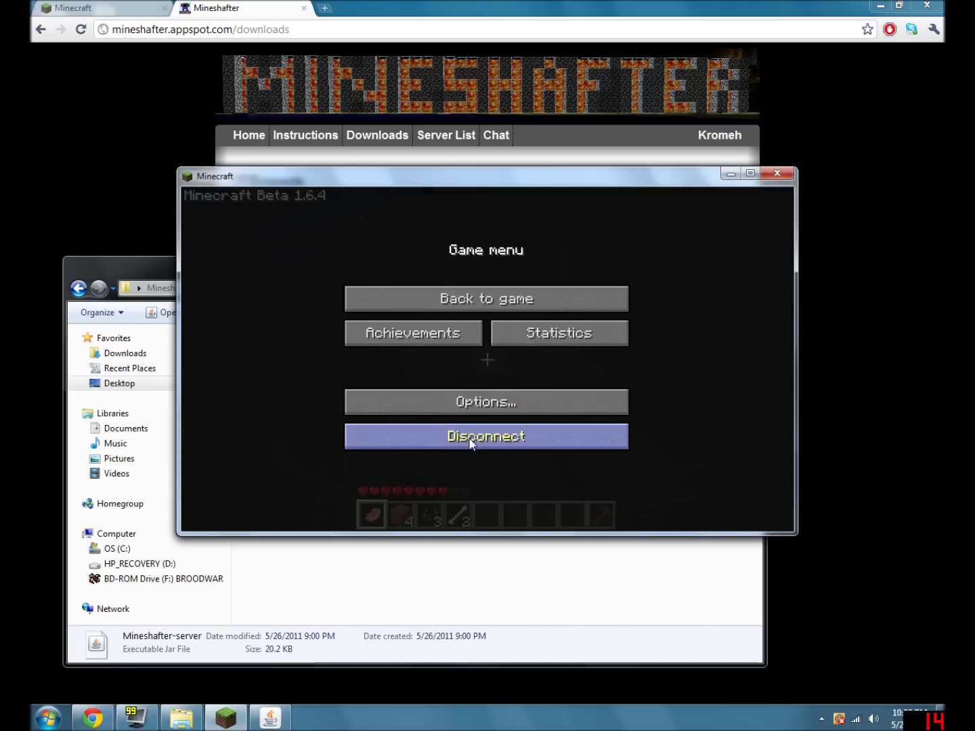
pyautogui.click(473, 441)
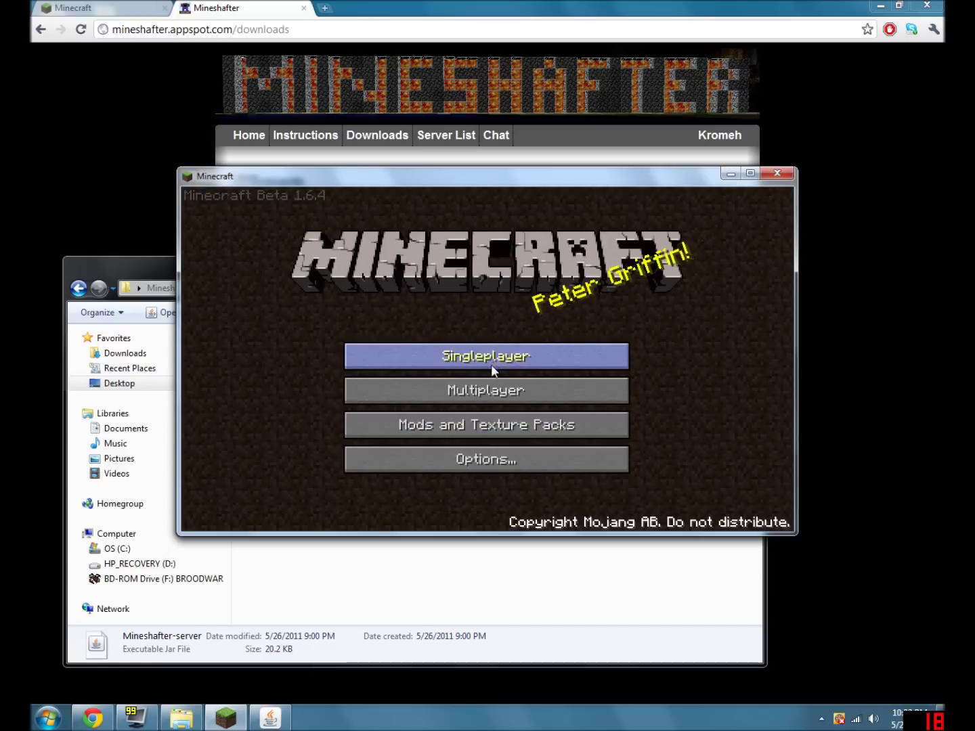